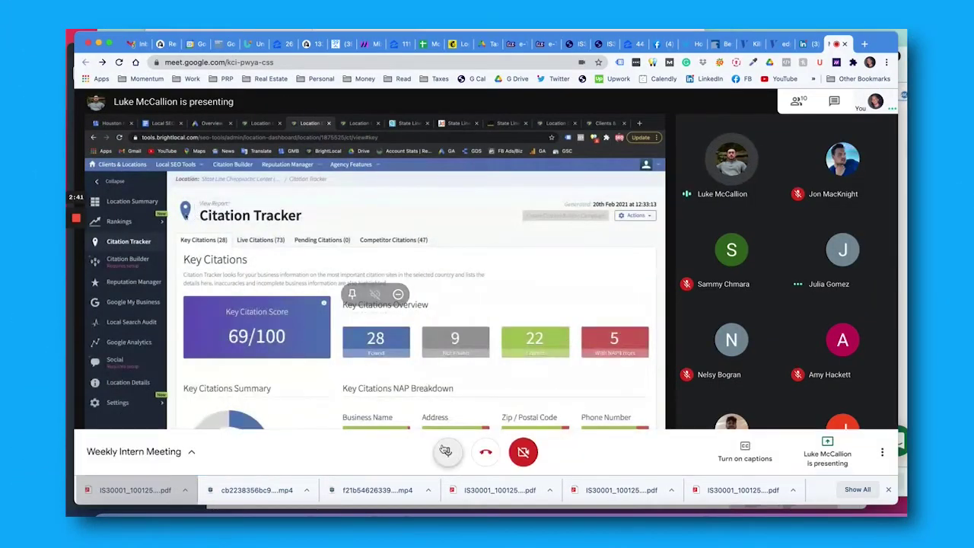
Mute your microphone in the Meet call while the Citation Tracker key citations are shown
{"action": "left_click", "coordinate": [445, 451]}
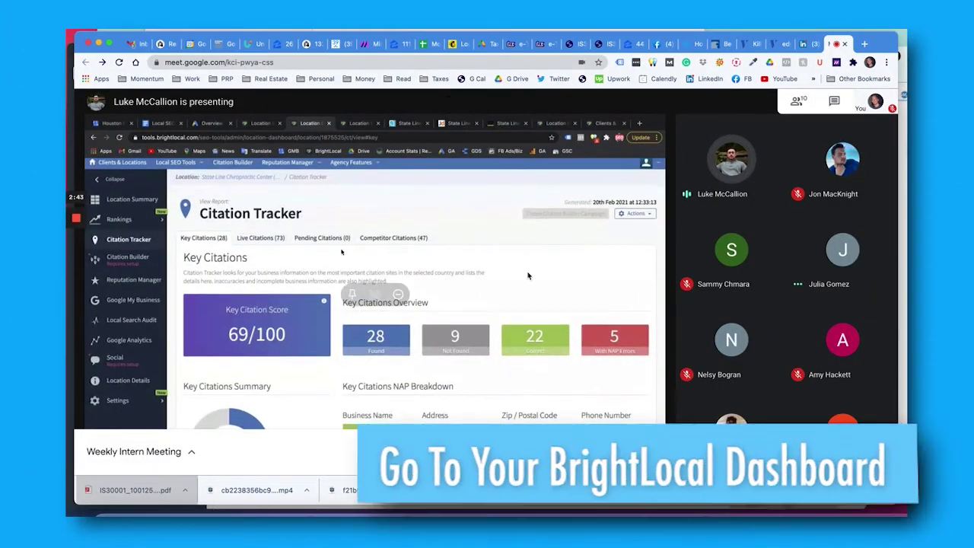